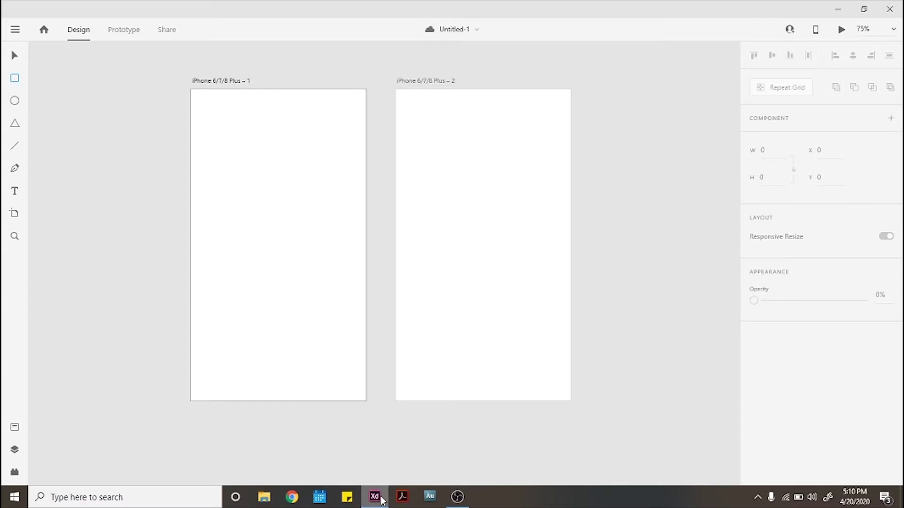
Draw the pill-shaped track rectangle and centre it on the first artboard at X 46, Y 297
click(14, 80)
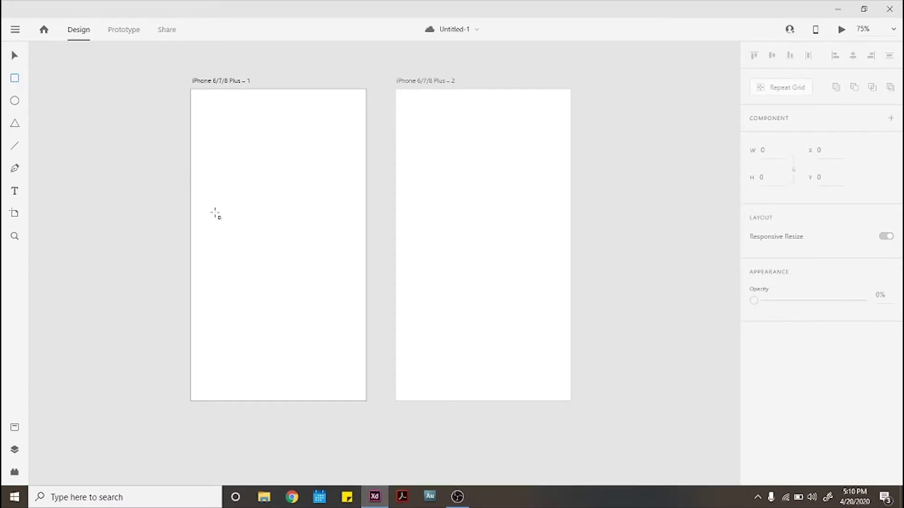
drag(214, 208, 312, 235)
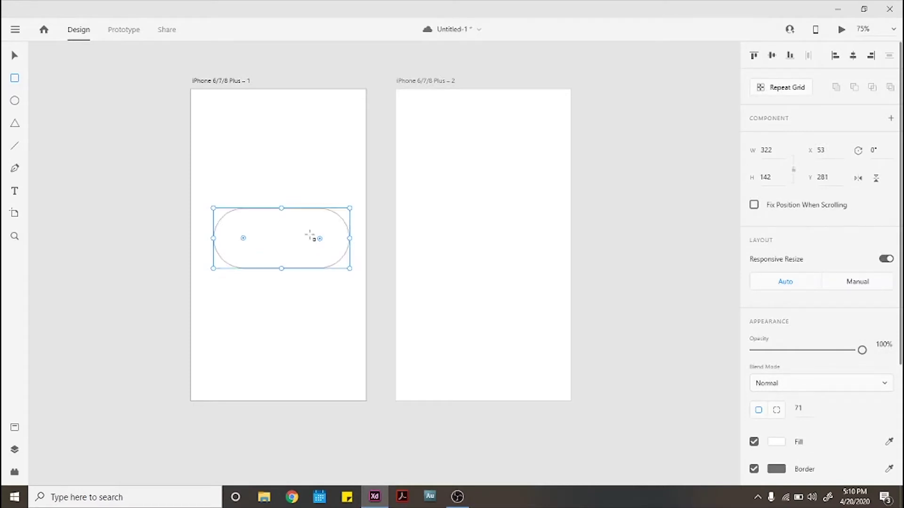
click(853, 56)
click(772, 56)
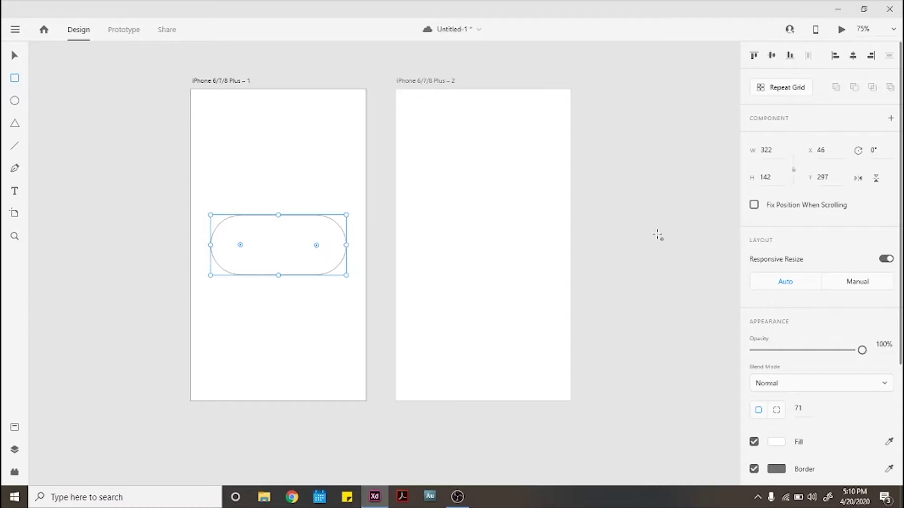
click(15, 55)
click(137, 179)
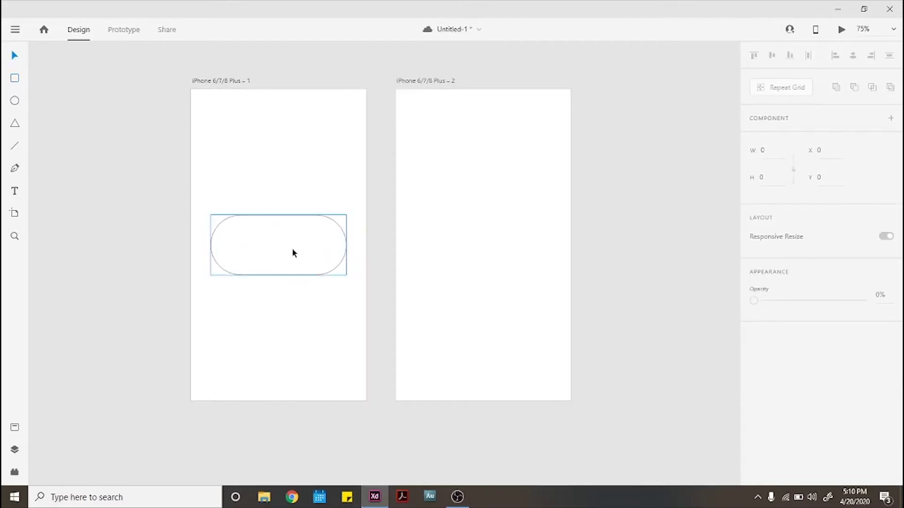
Draw a circle inside the pill's left end and resize it to 118 × 118
click(14, 100)
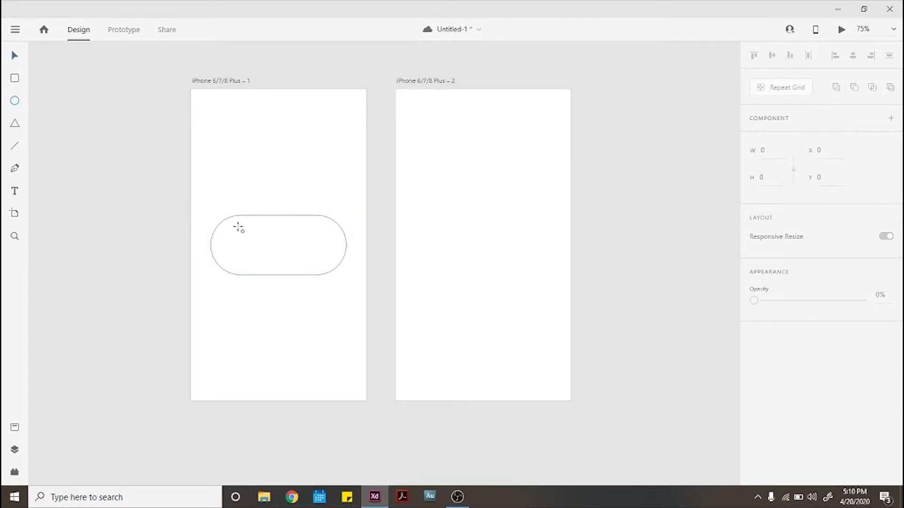
drag(224, 227, 278, 270)
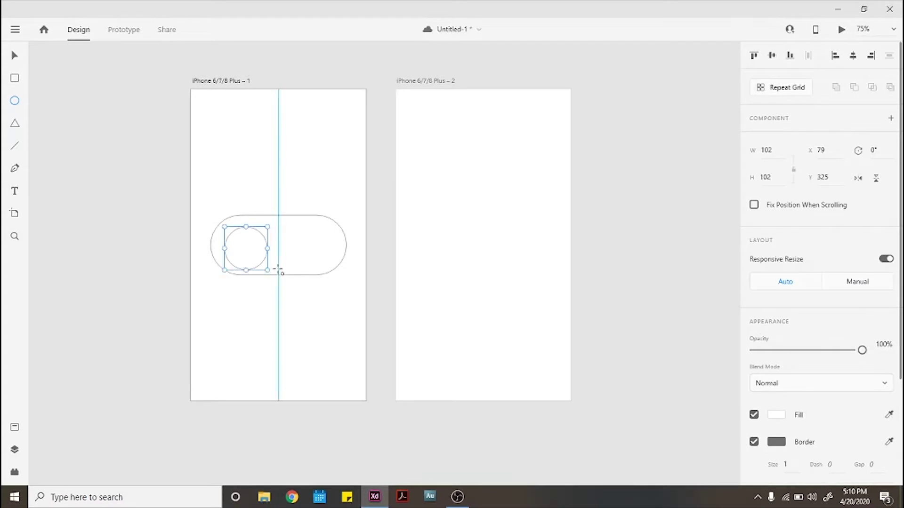
drag(224, 227, 215, 220)
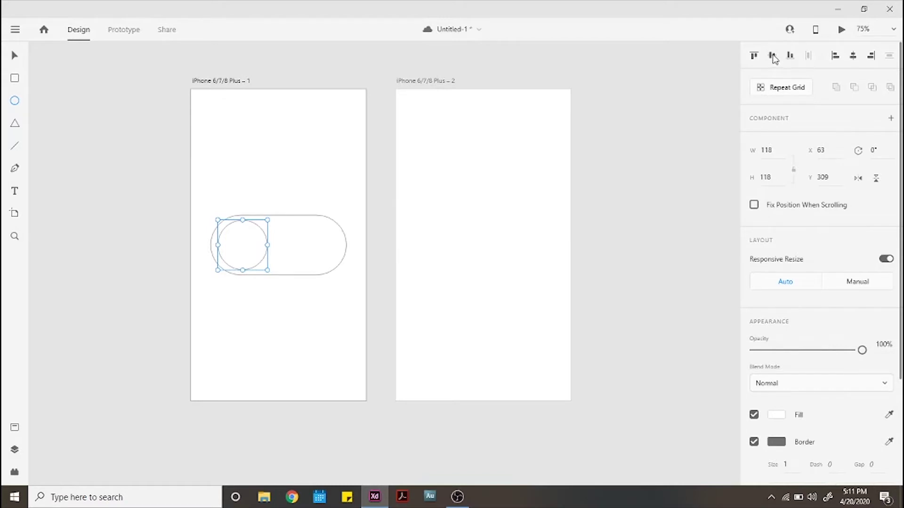
click(14, 56)
click(93, 123)
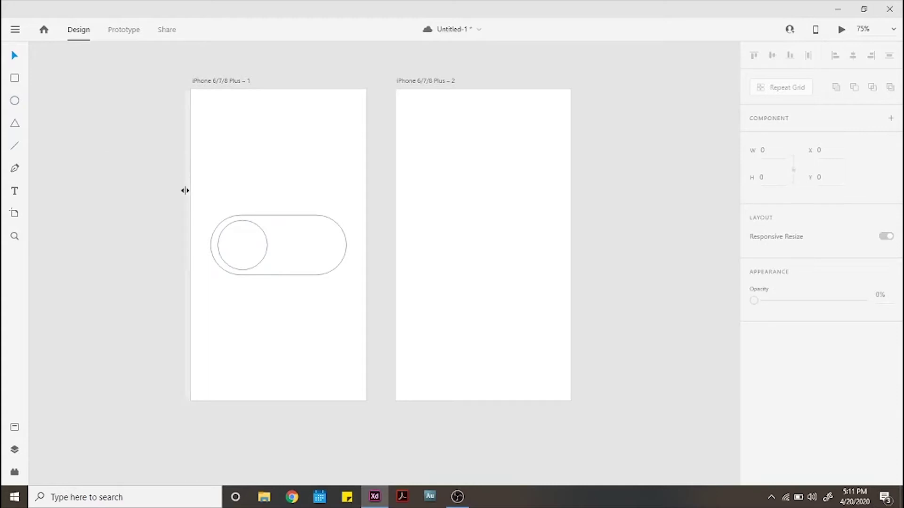
Add a darker black shadow to the pill with a vertical offset of 0
click(308, 220)
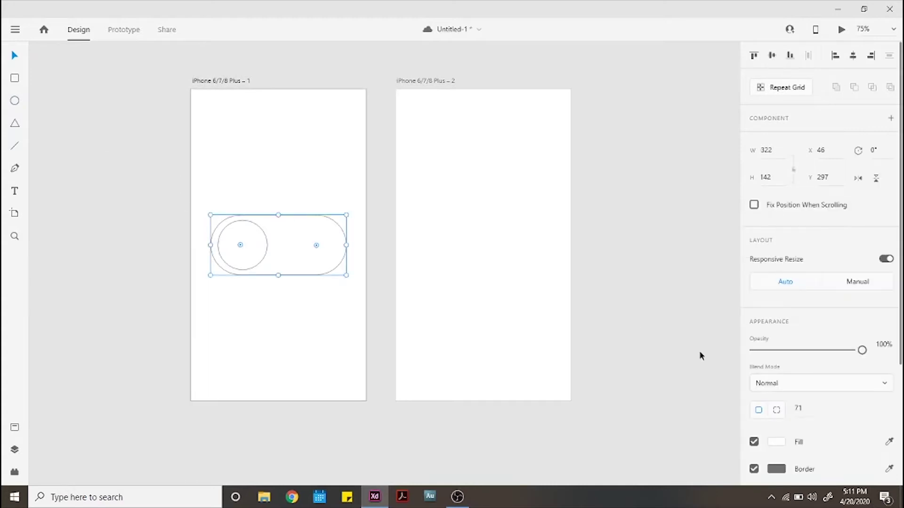
scroll(784, 409, down, 4)
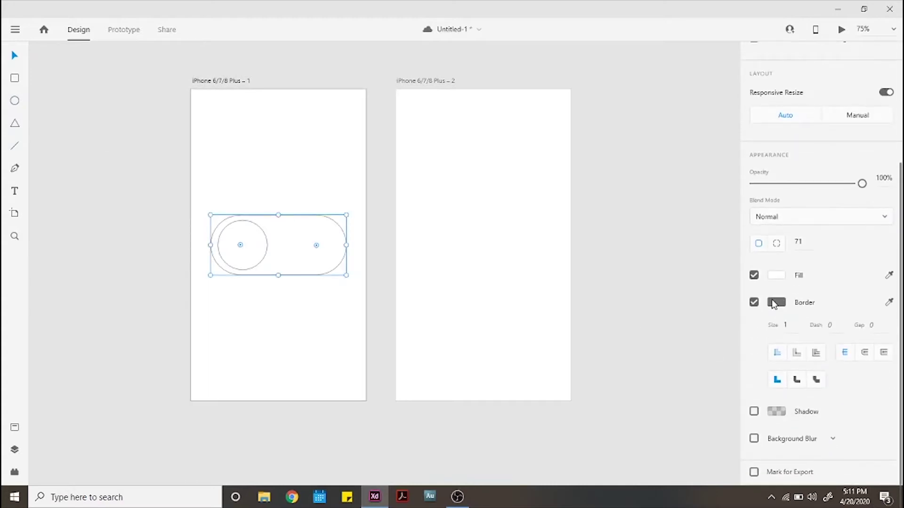
click(753, 411)
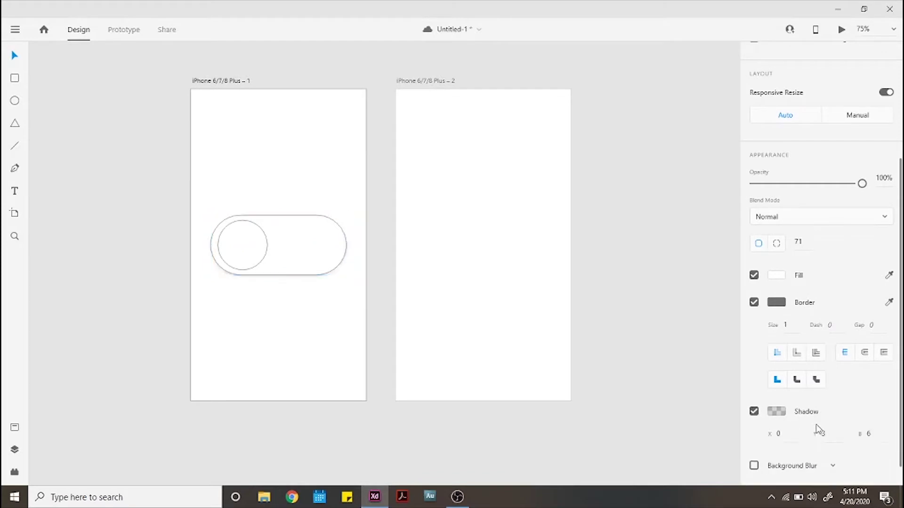
click(777, 413)
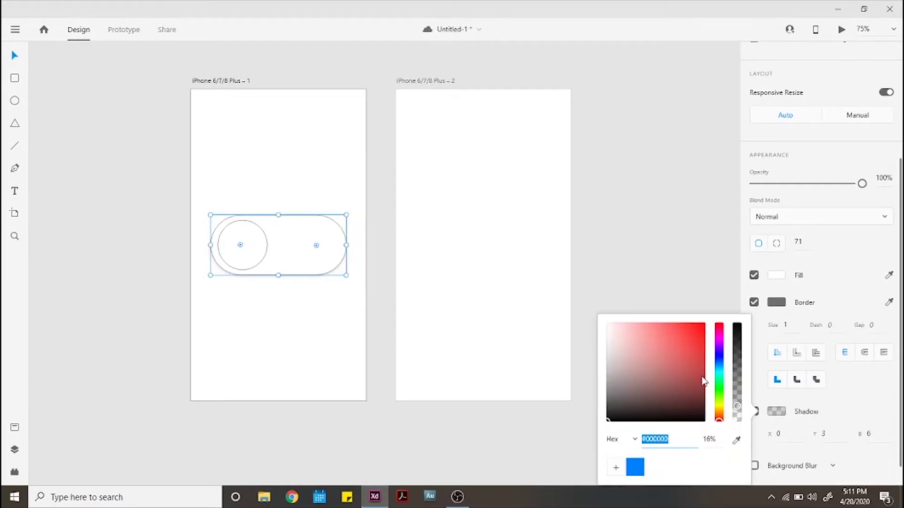
drag(737, 379, 739, 377)
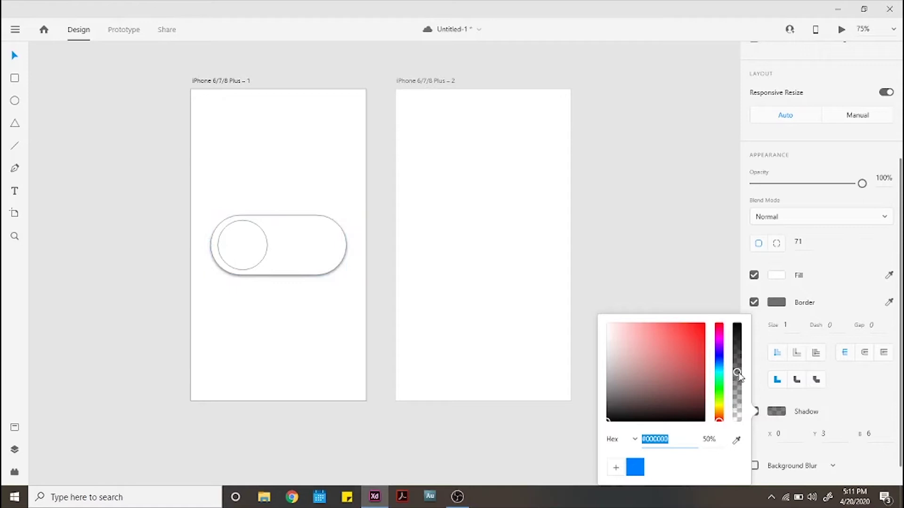
click(807, 434)
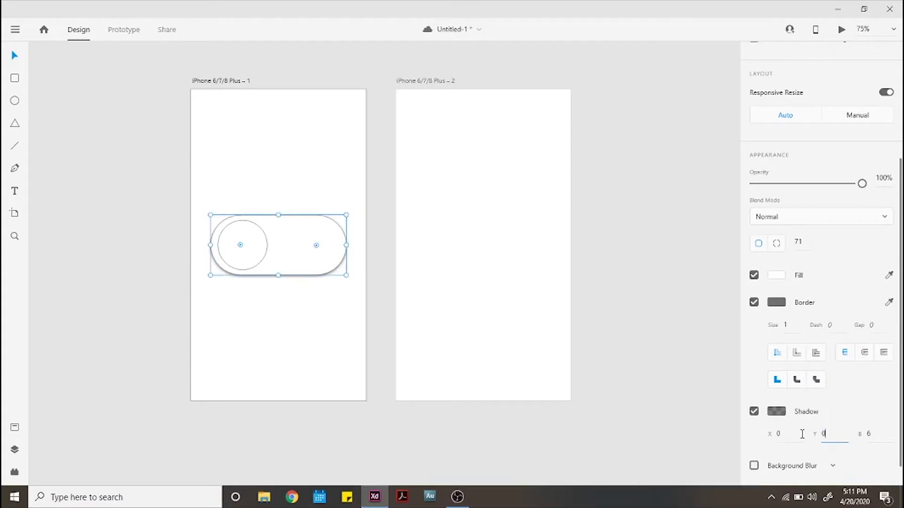
text(0)
key(Return)
Remove the pill's border and raise the shadow opacity to about 73%
click(753, 302)
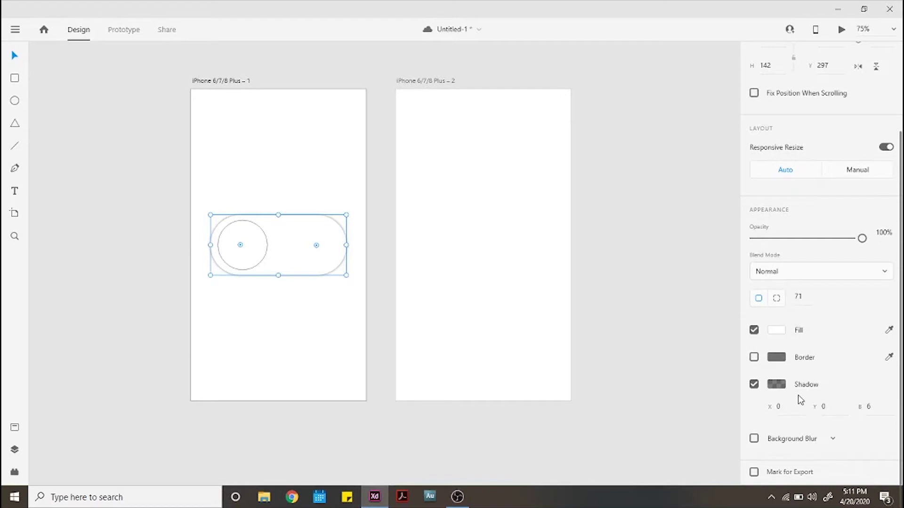
click(782, 387)
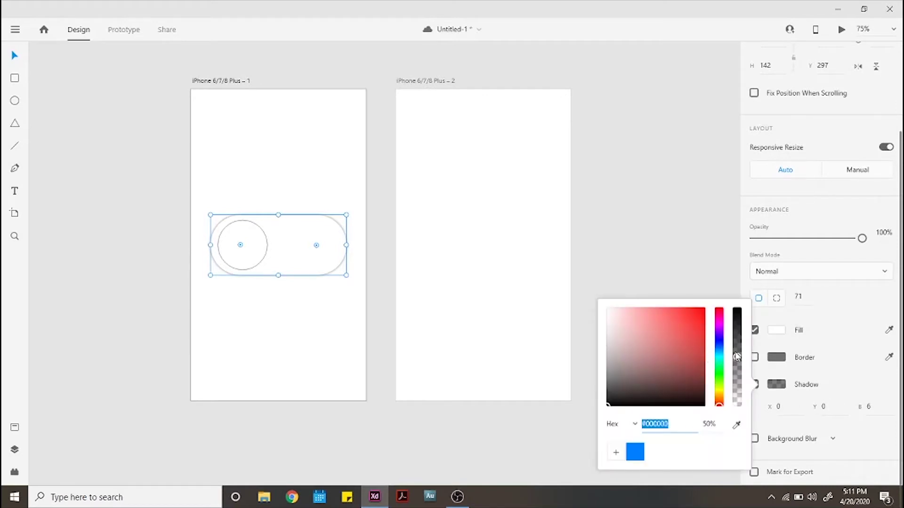
drag(736, 357, 738, 339)
click(712, 273)
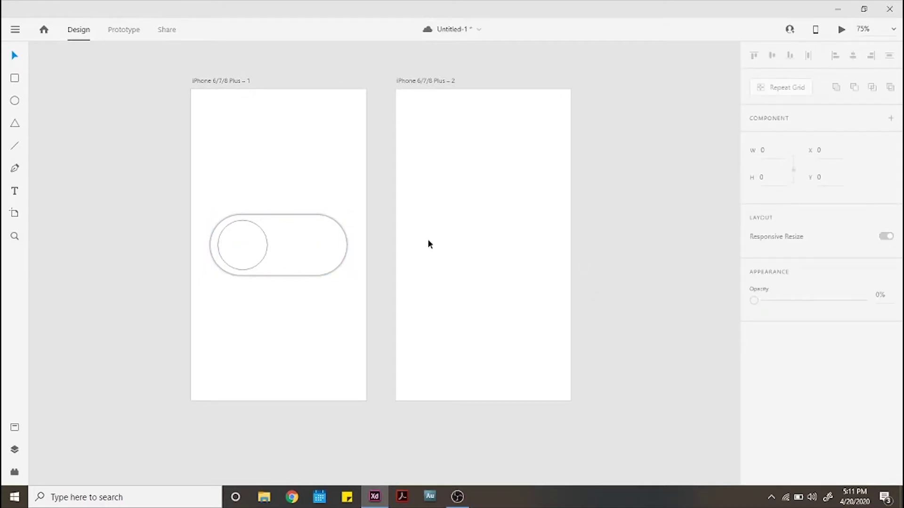
Set the pill shadow to solid green #14821F at 100% and save it as a swatch
click(313, 243)
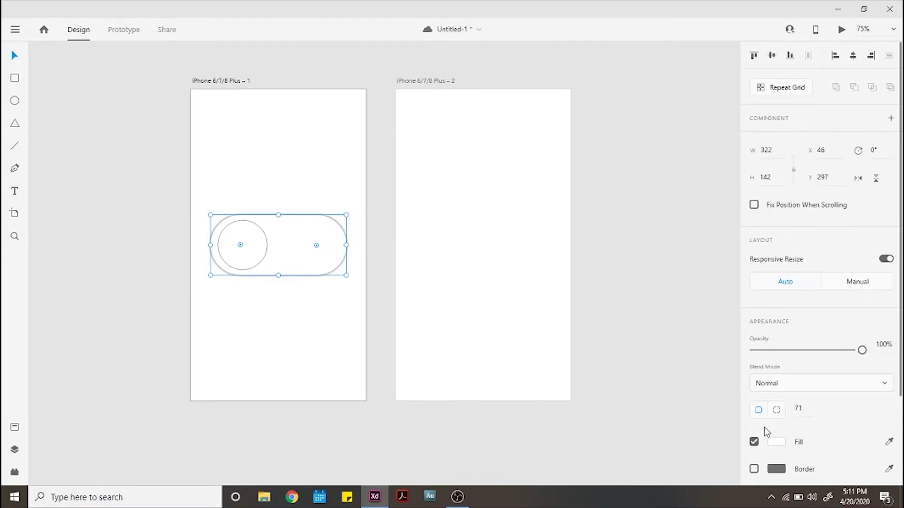
scroll(827, 422, down, 2)
scroll(827, 423, down, 2)
click(776, 384)
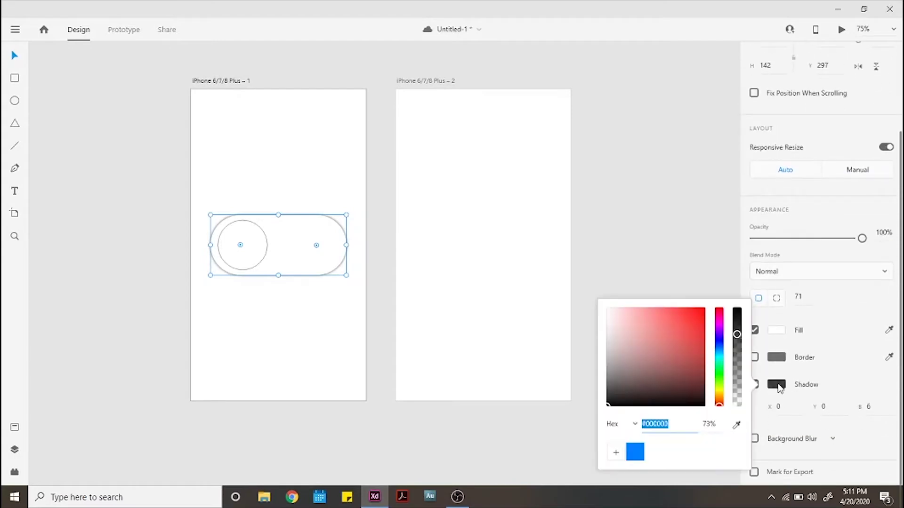
click(718, 374)
drag(702, 361, 690, 356)
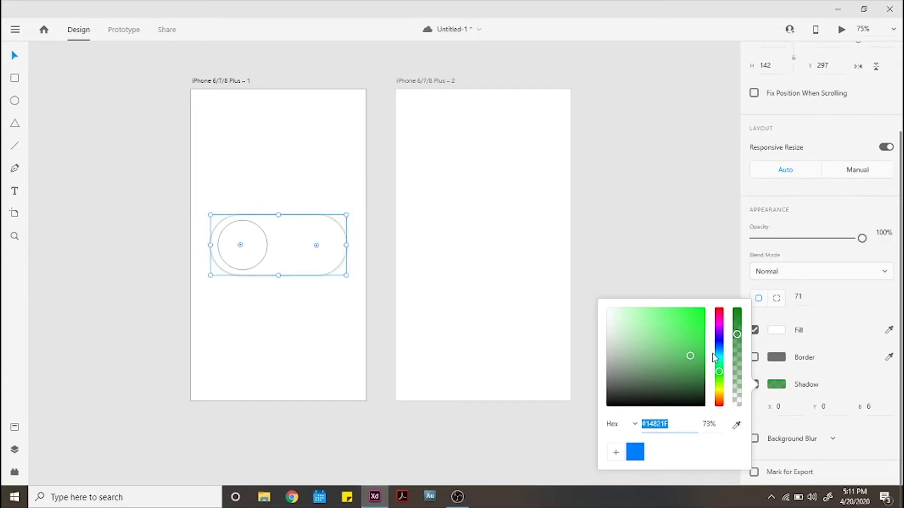
drag(737, 334, 737, 307)
click(616, 453)
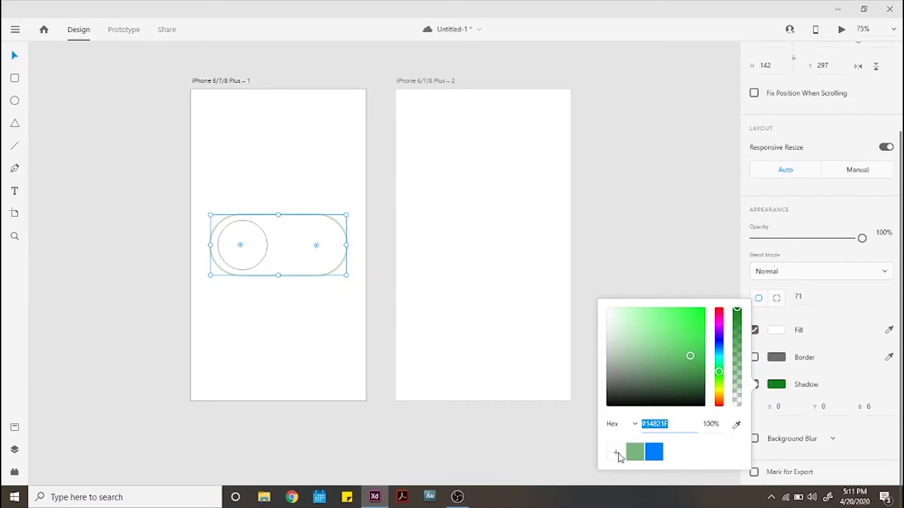
click(866, 414)
Fill the knob with the saved green #14821F and remove its border
double_click(230, 256)
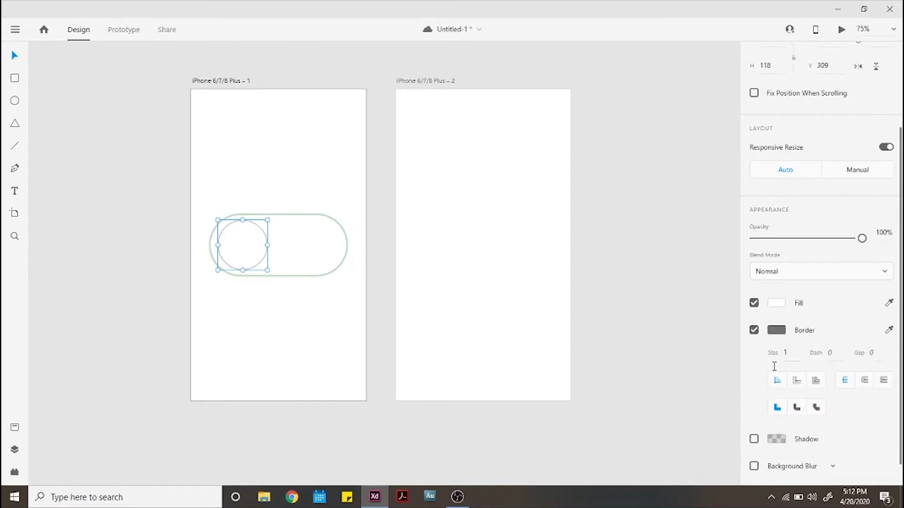
click(775, 303)
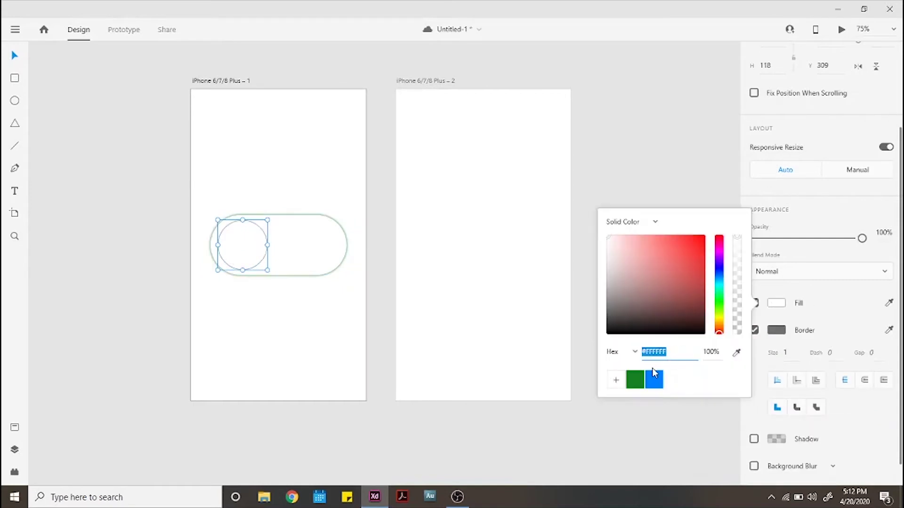
click(635, 380)
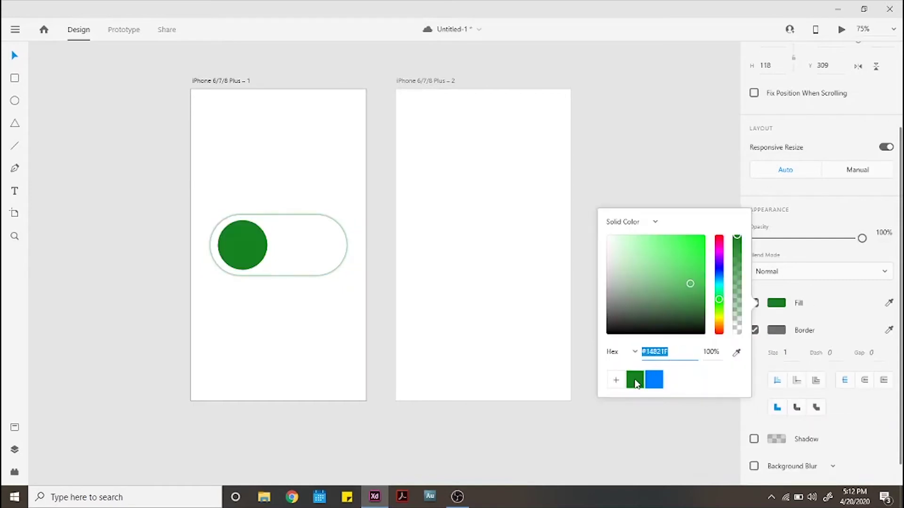
click(759, 329)
click(754, 330)
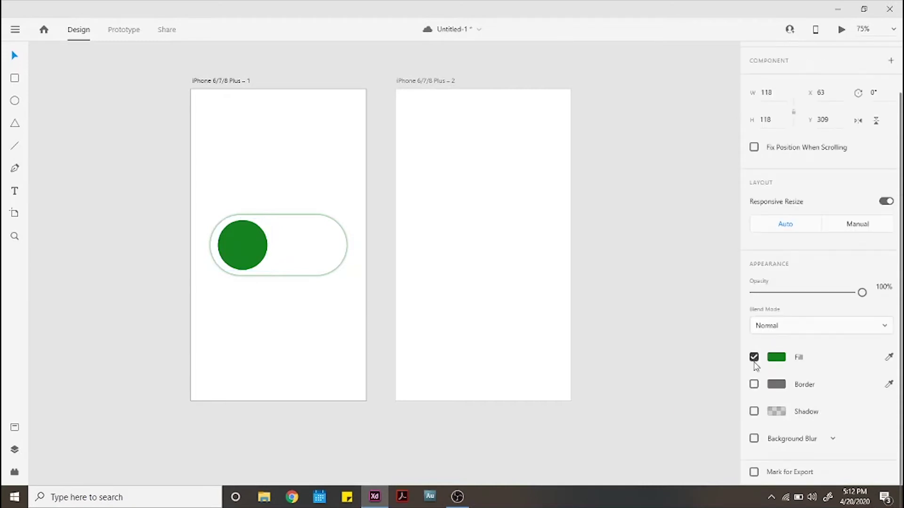
Give the knob a green shadow with a vertical offset of 0
click(753, 411)
click(776, 411)
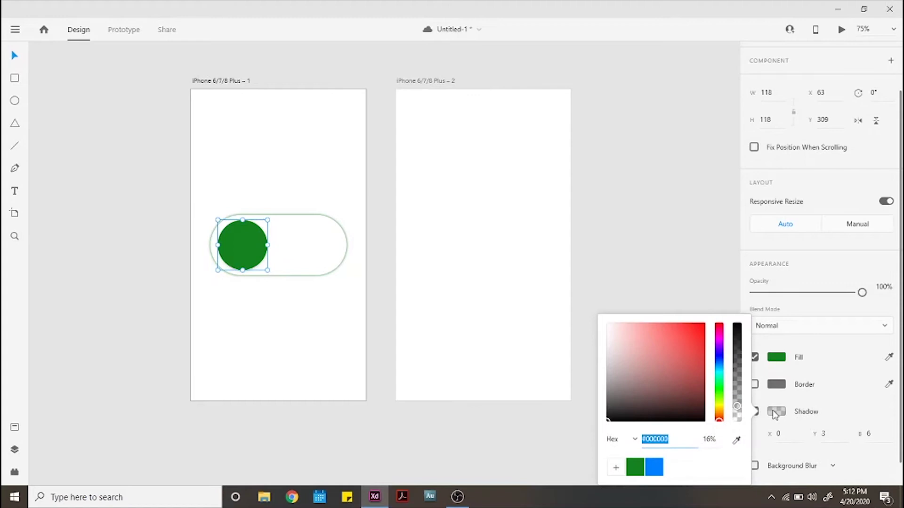
click(635, 467)
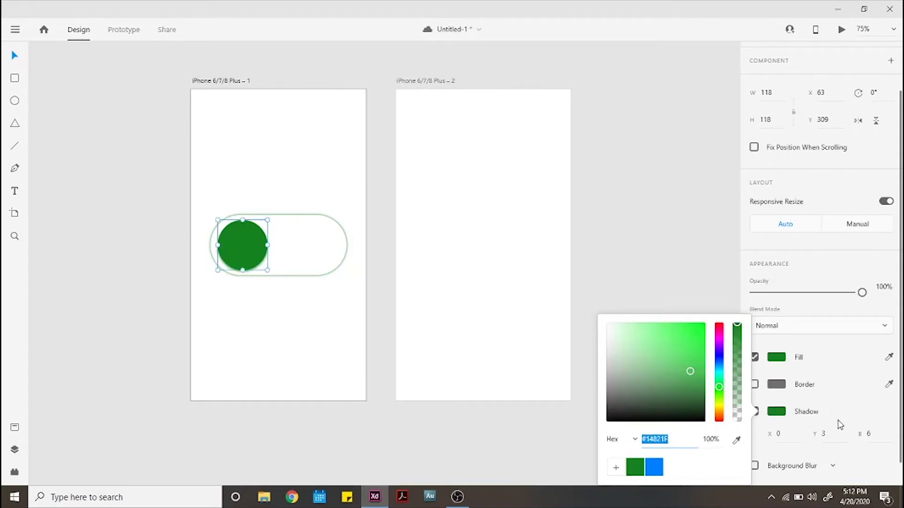
click(829, 432)
key(BackSpace)
text(0)
key(Return)
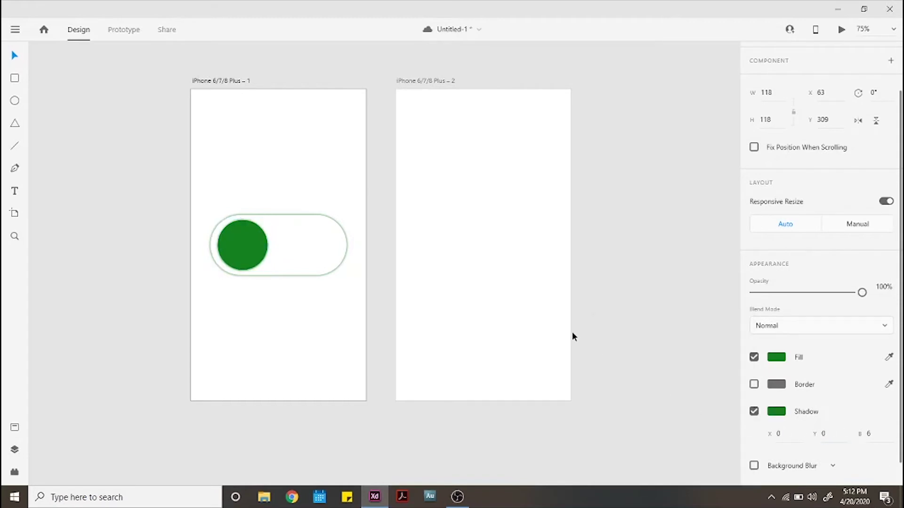
Paste a copy of the whole toggle onto the second artboard
click(363, 220)
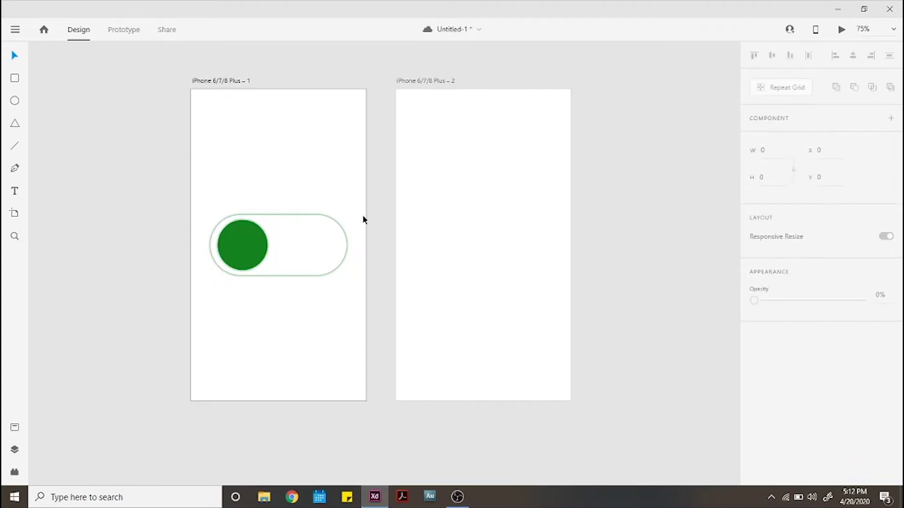
drag(221, 173, 323, 323)
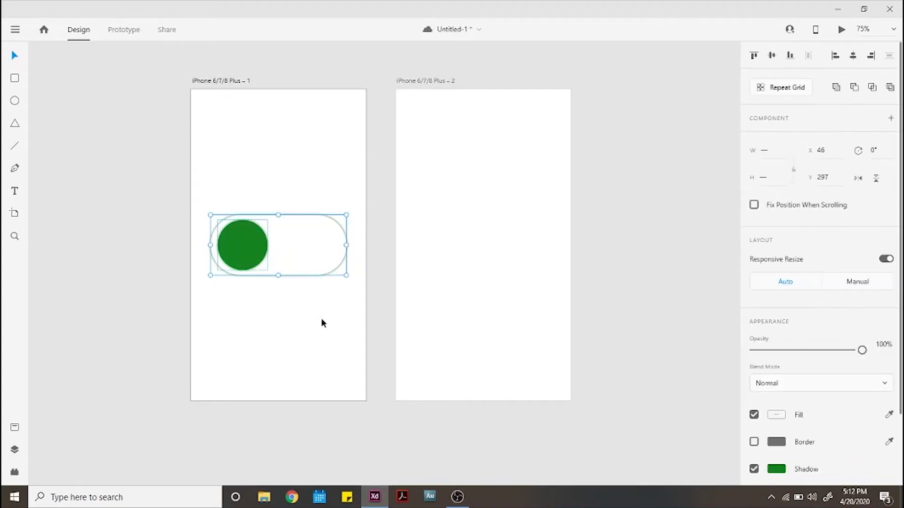
click(424, 207)
key(ctrl+v)
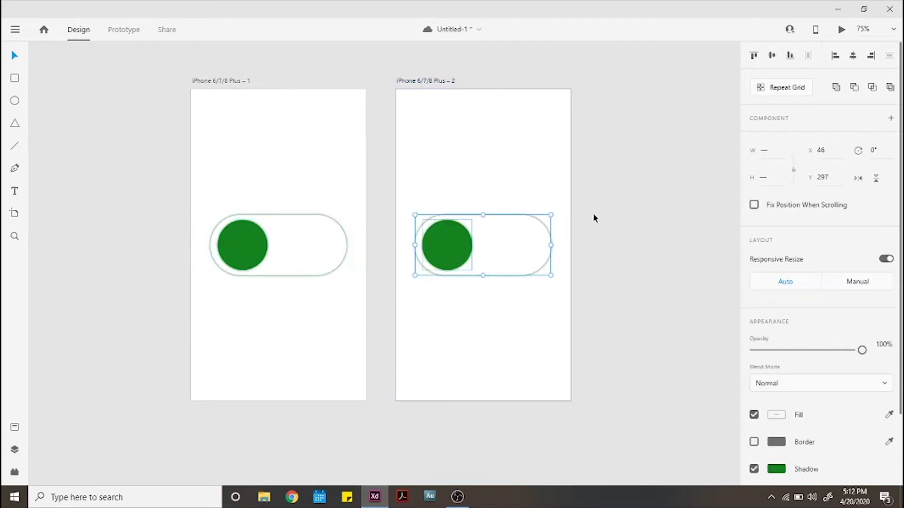
click(594, 219)
Turn the copied track's shadow red #E21111 and save that red as a swatch
click(512, 230)
scroll(767, 397, down, 3)
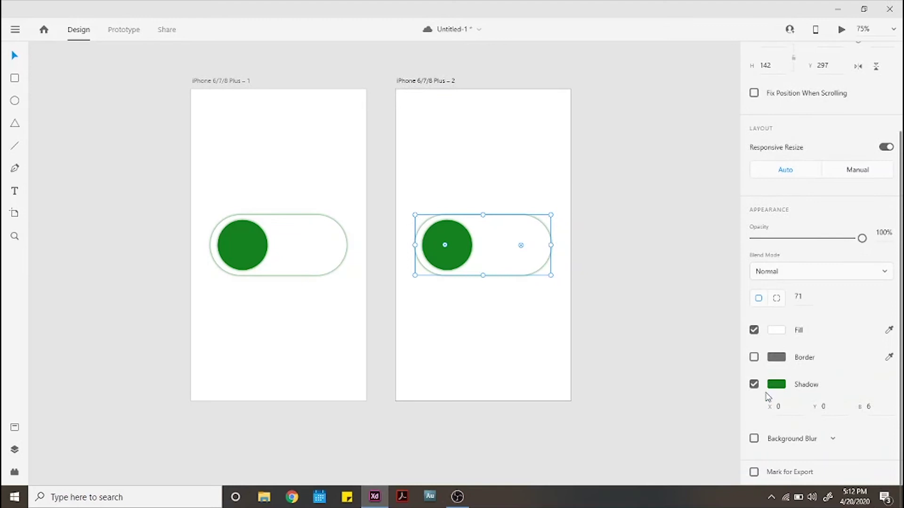
click(774, 385)
drag(720, 379, 720, 434)
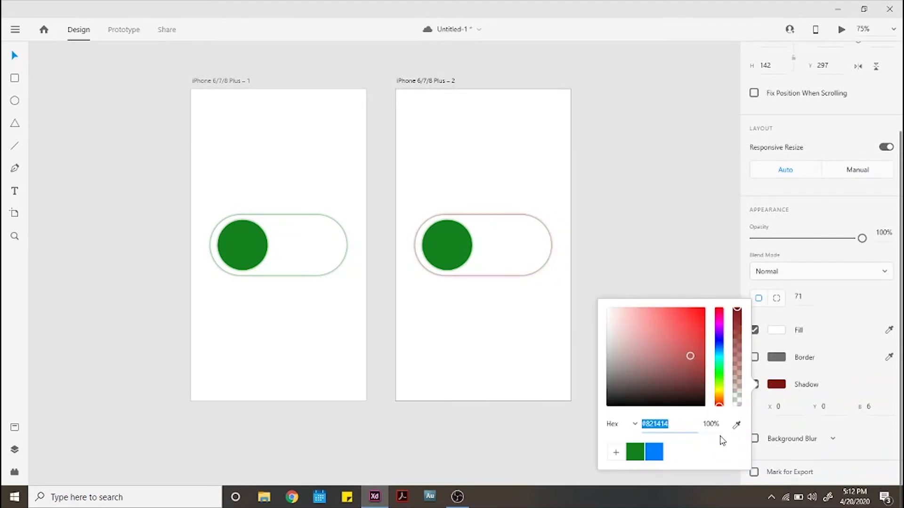
mouse_move(701, 331)
mouse_down()
mouse_move(704, 312)
mouse_move(698, 319)
mouse_up()
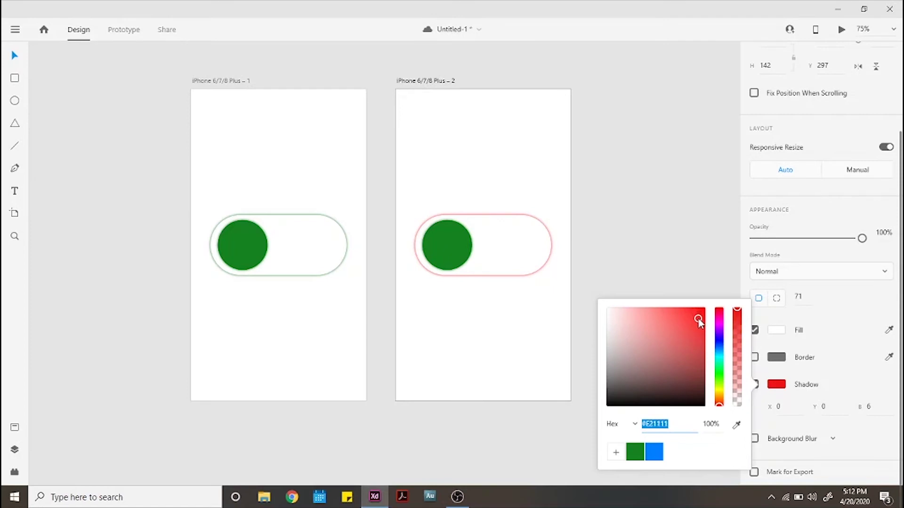
click(615, 453)
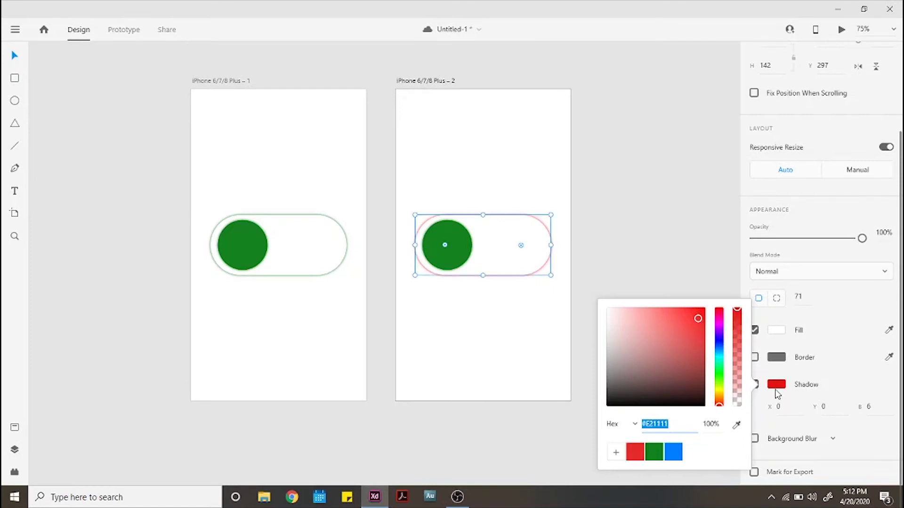
Try the red on the track fill, then undo it to keep the track white
click(776, 331)
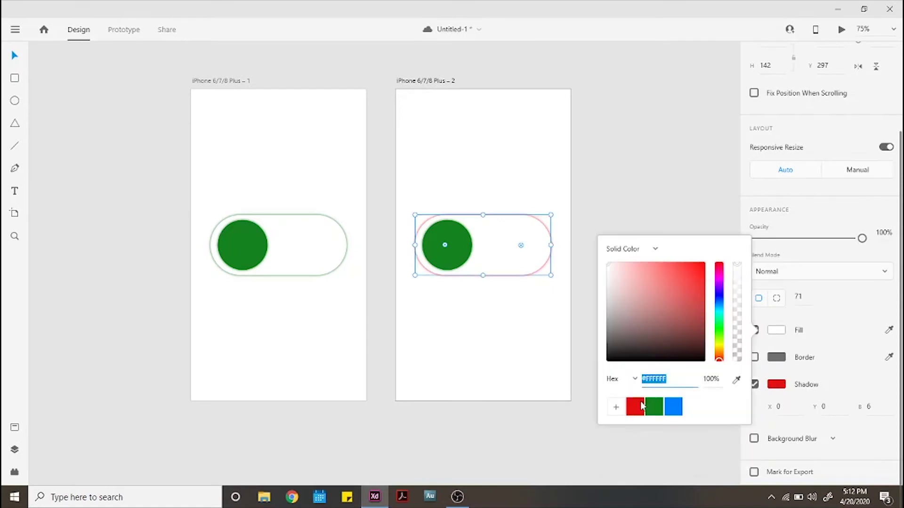
click(638, 406)
key(ctrl+z)
click(563, 264)
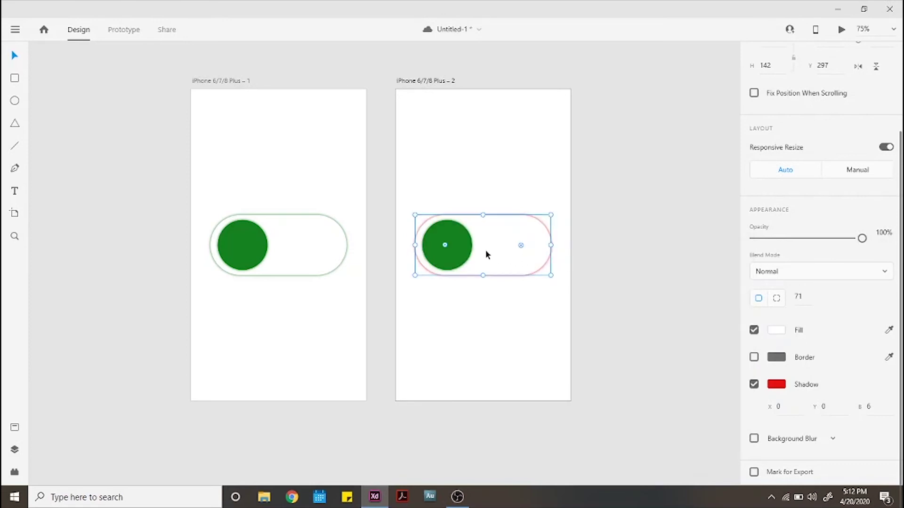
click(462, 254)
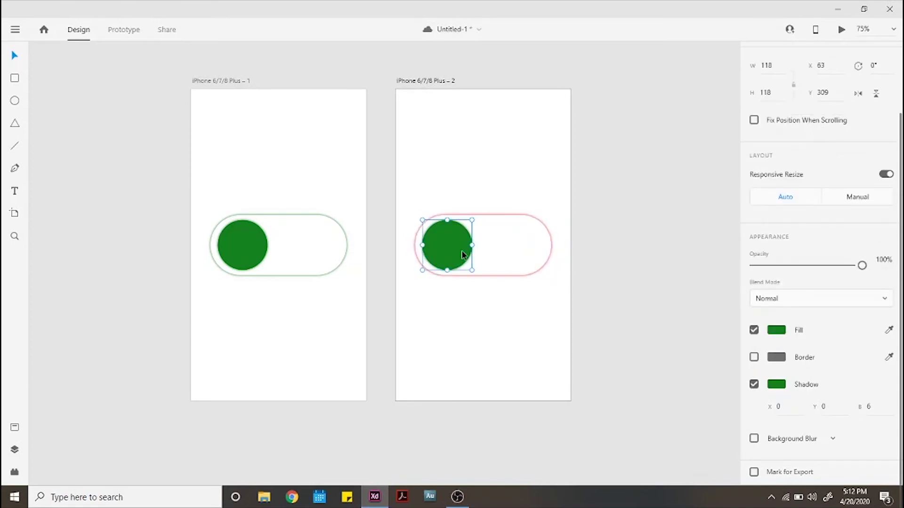
Fill the second knob with the saved red and give it a red shadow
click(776, 330)
click(635, 407)
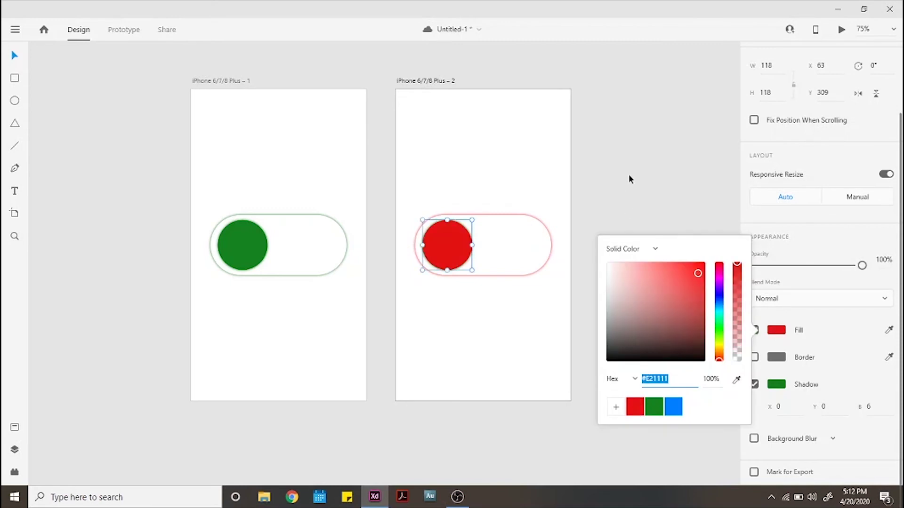
click(629, 175)
click(453, 267)
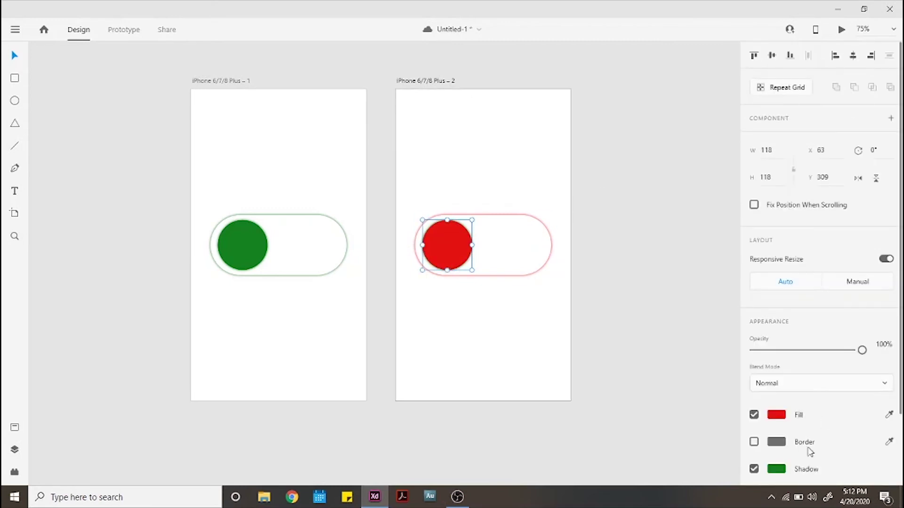
click(776, 469)
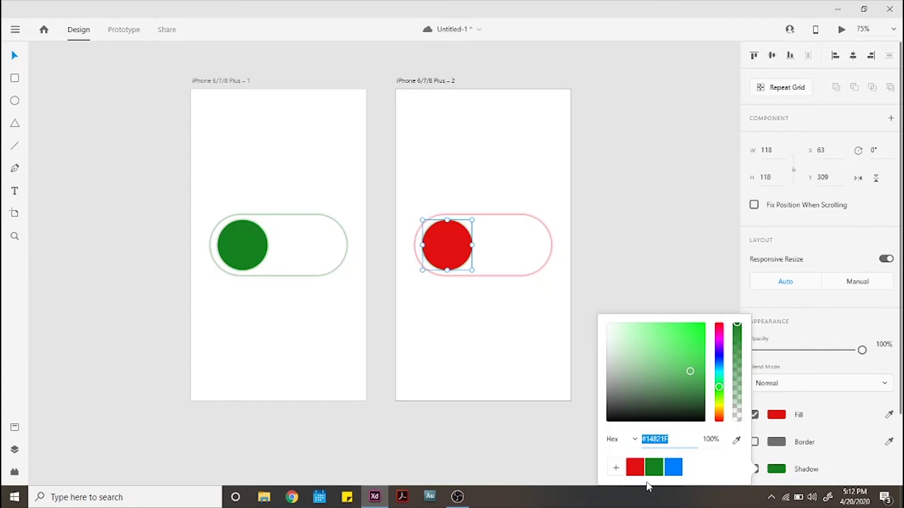
click(634, 465)
click(626, 224)
Nudge the red knob right to X 233 at the track's right end
click(439, 251)
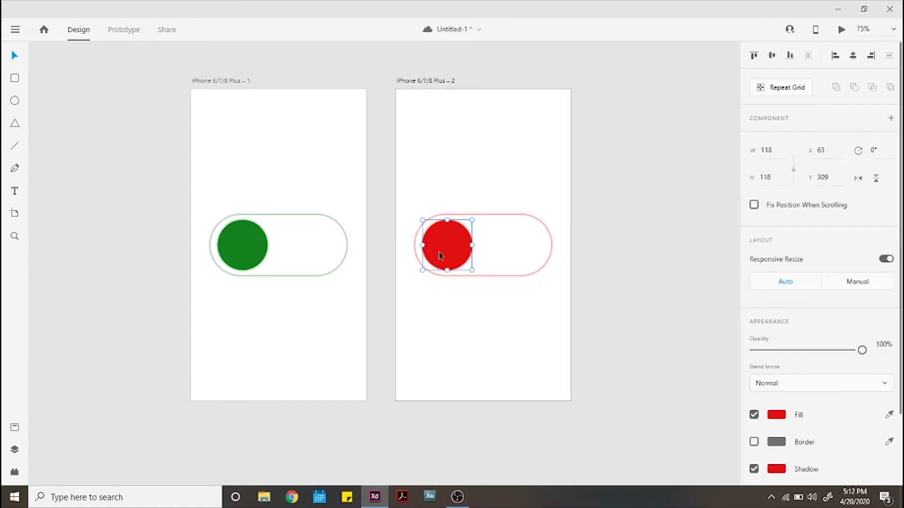
key(shift+Right)
key(shift+Right)
key(shift+Right)
key(shift+Right)
key(shift+Right)
key(shift+Right)
key(shift+Right)
key(shift+Right)
key(shift+Right)
key(shift+Right)
key(shift+Right)
key(shift+Right)
key(shift+Right)
key(shift+Right)
key(shift+Right)
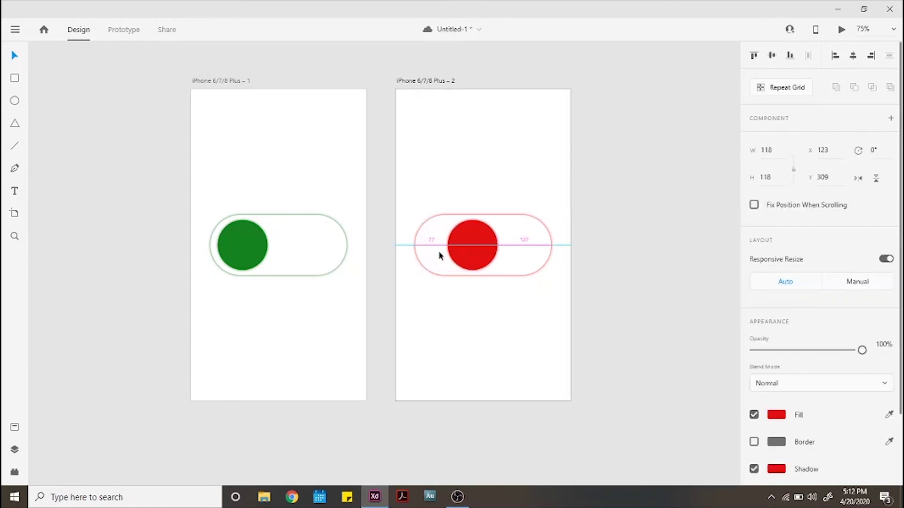
key(shift+Right)
key(shift+Right)
key(shift+Right)
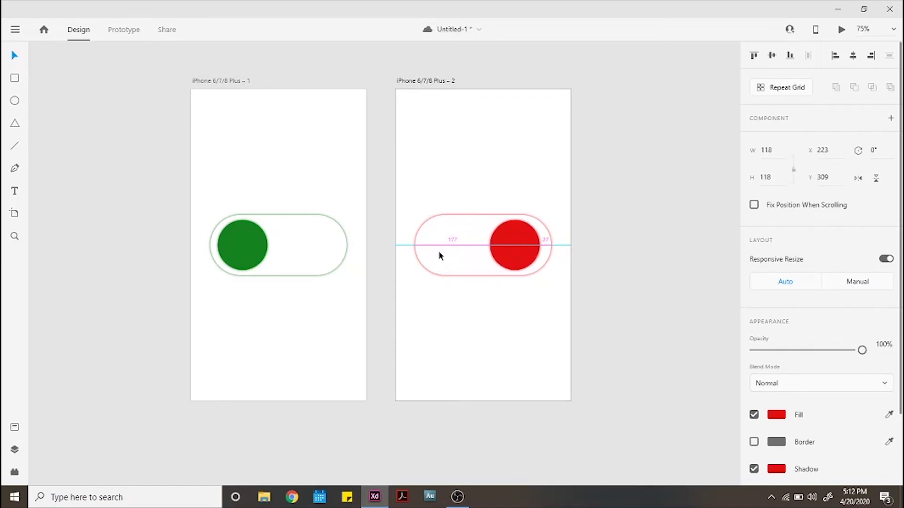
click(565, 285)
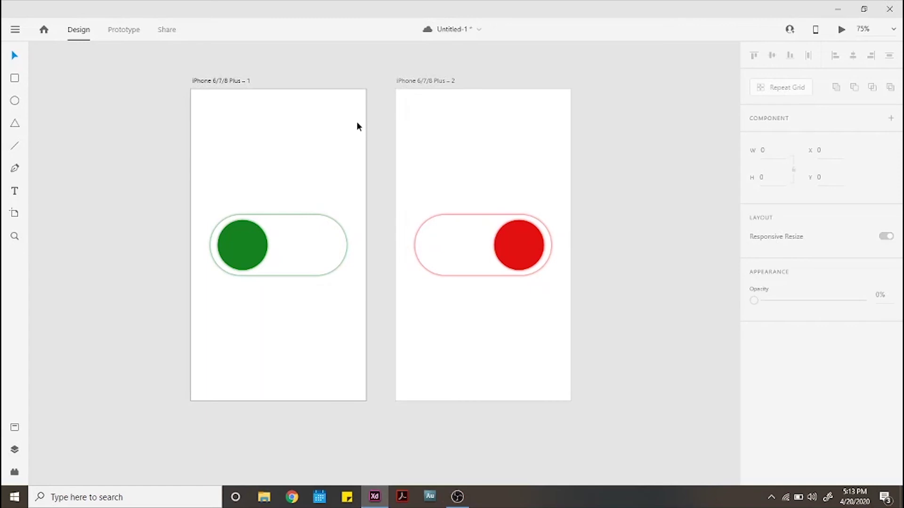
Set the artboard transition to trigger on Tap with Auto-Animate and Bounce easing
click(125, 31)
click(816, 99)
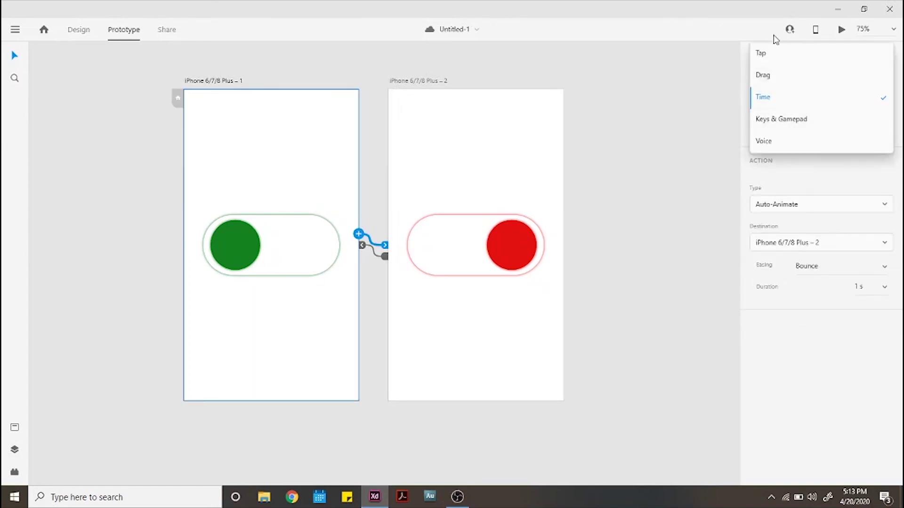
click(770, 54)
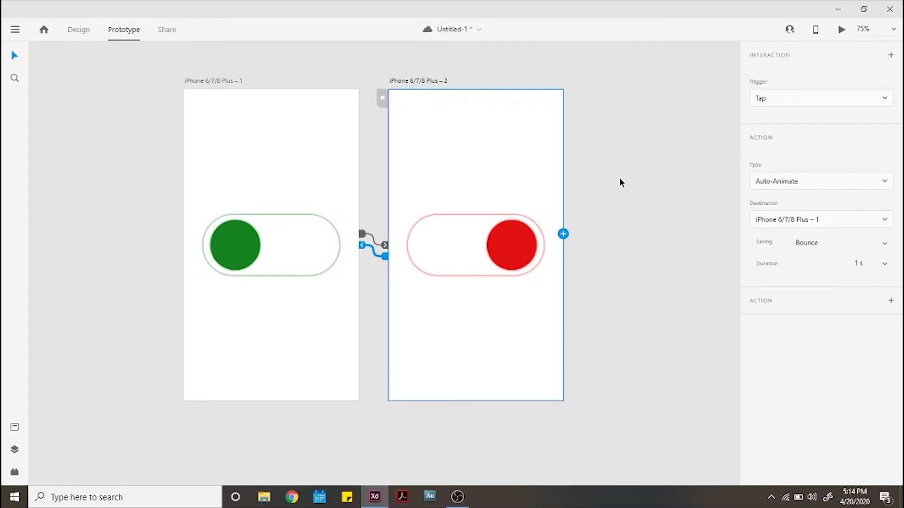
click(332, 158)
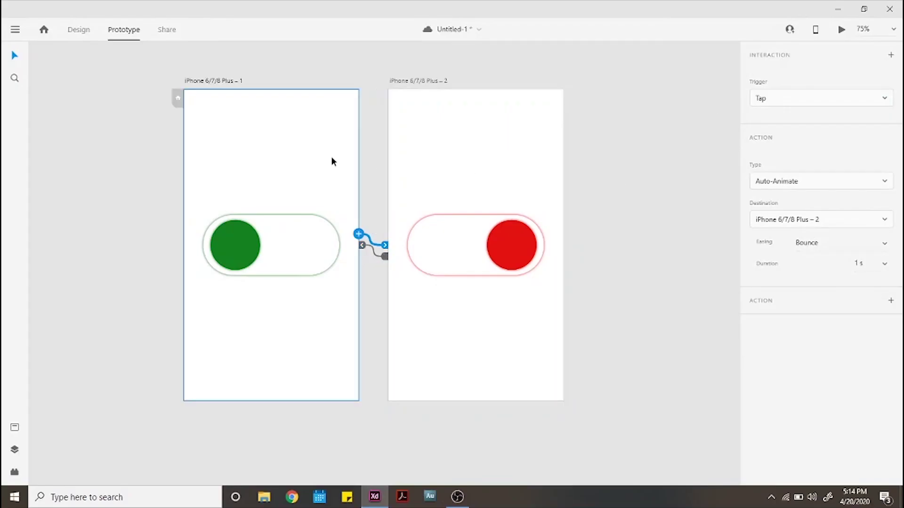
Run the desktop preview and tap the toggle to watch it switch
click(842, 30)
click(238, 262)
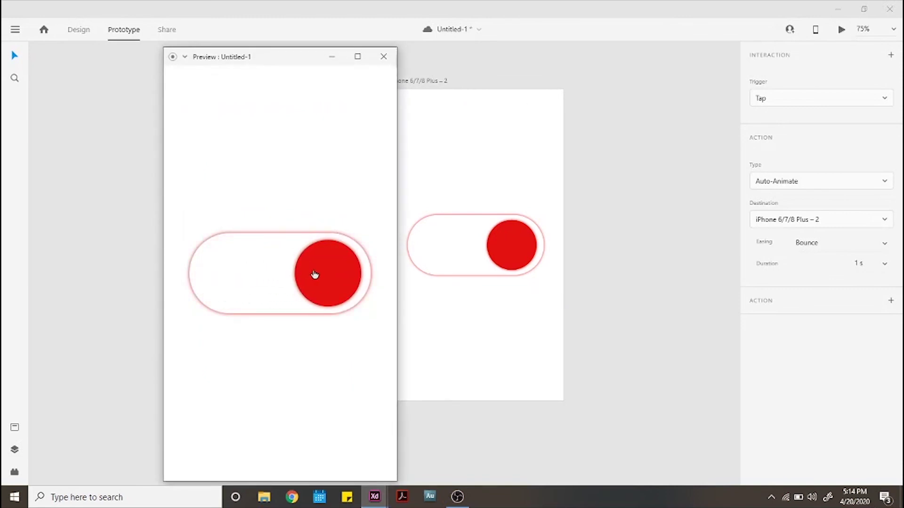
click(315, 275)
click(226, 268)
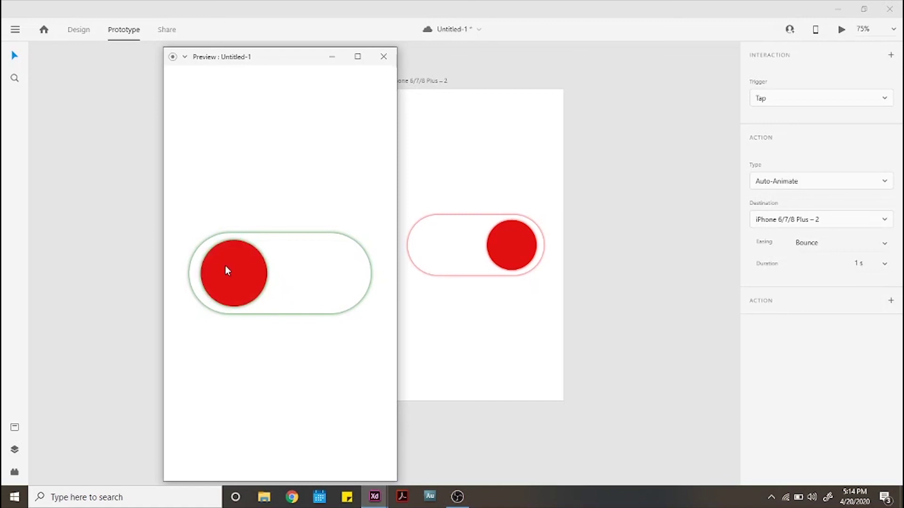